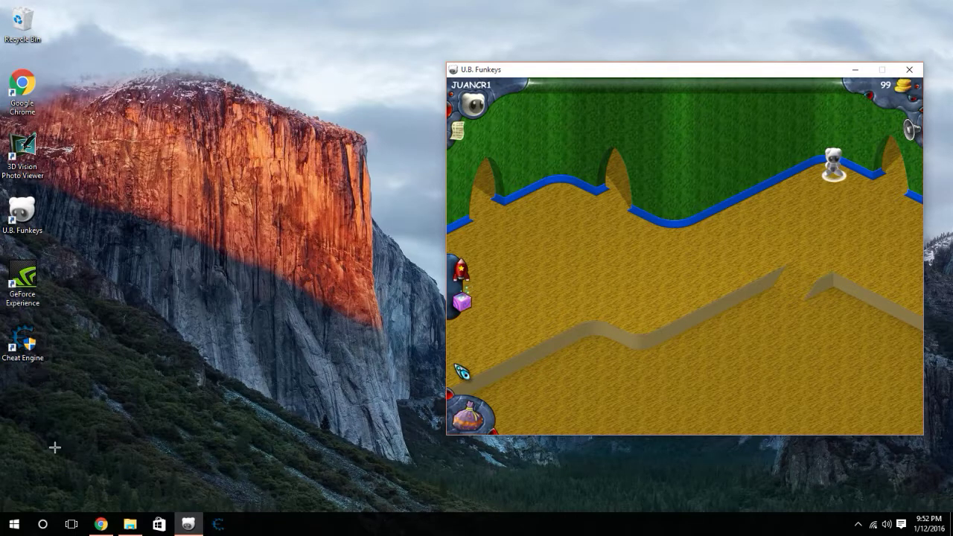
- In Chrome, look over the Cheat Engine downloads page and the MEGA game zip tabs, including Paradox Green
{"action": "left_click", "coordinate": [101, 524]}
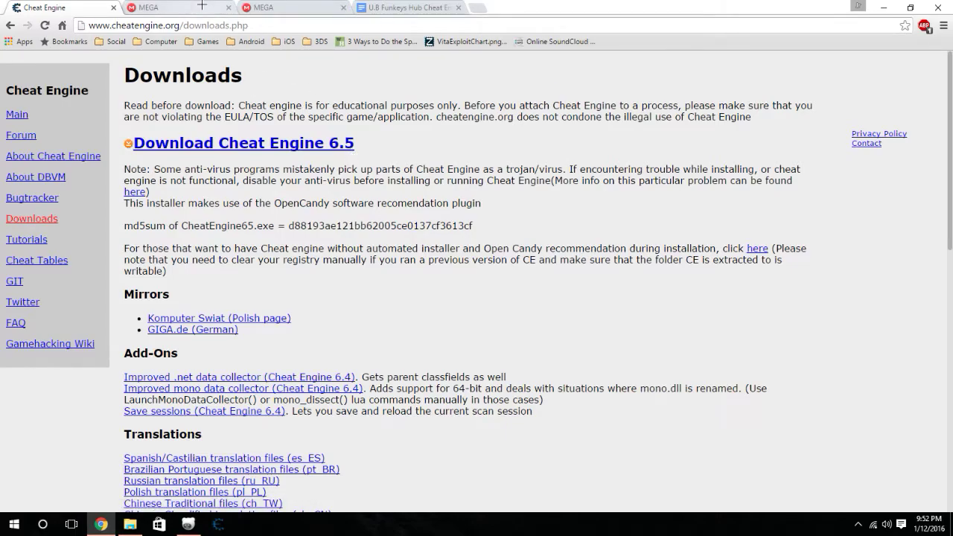
{"action": "left_click", "coordinate": [264, 7]}
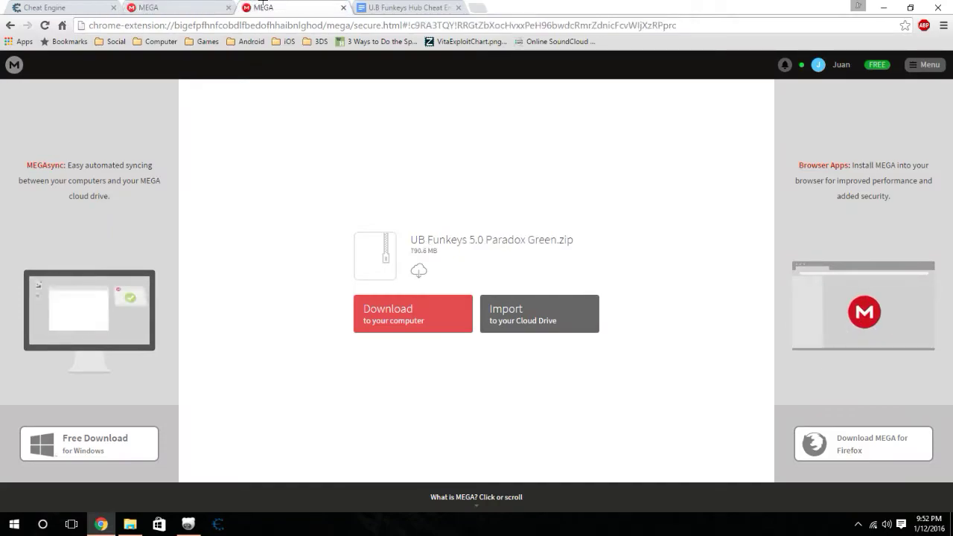
{"action": "key", "text": "ctrl+shift+Tab"}
{"action": "left_click", "coordinate": [279, 6]}
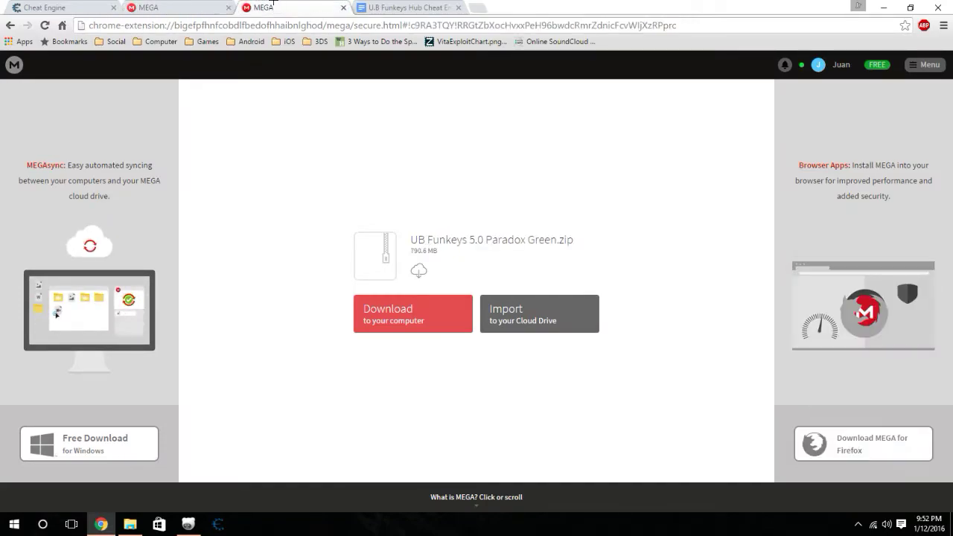
- Return to the Cheat Engine downloads page, bring U.B. Funkeys to the front, and launch Cheat Engine
{"action": "left_click", "coordinate": [67, 7]}
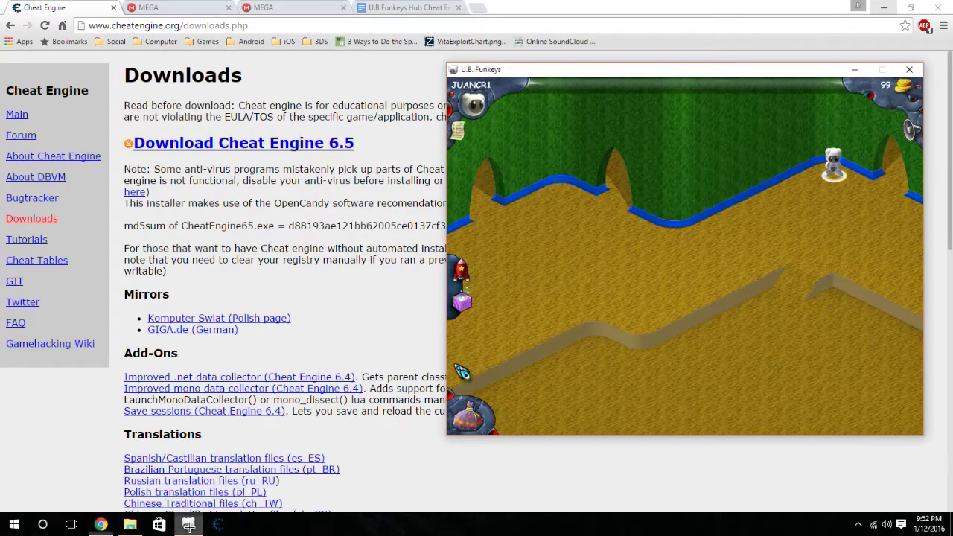
{"action": "left_click", "coordinate": [188, 524]}
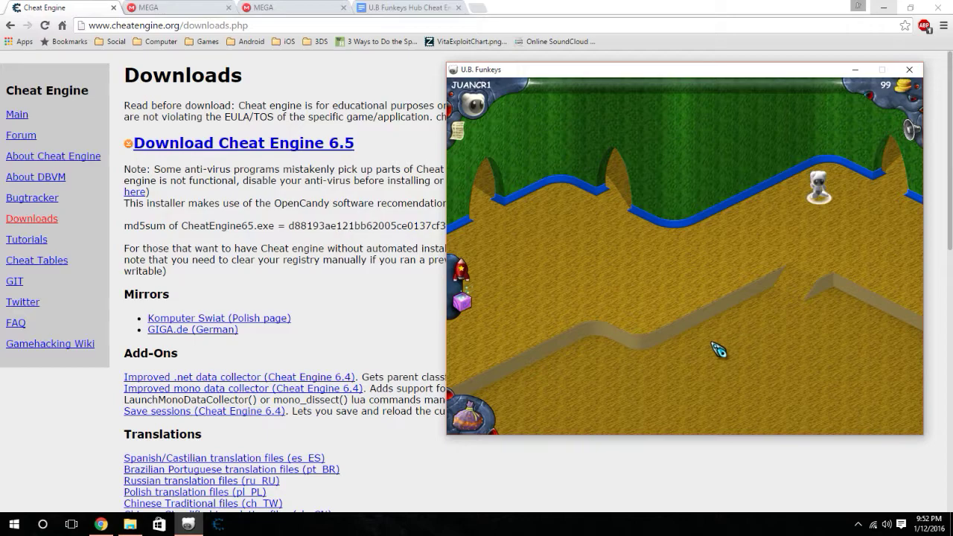
{"action": "left_click", "coordinate": [218, 524]}
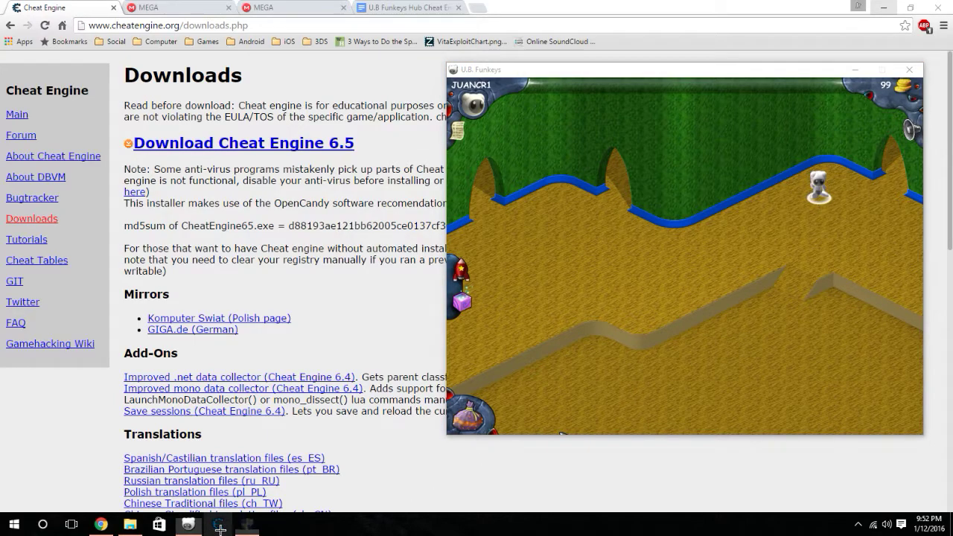
- Allow Cheat Engine past the UAC prompt and attach it to 00000D10-MegaByte.exe
{"action": "left_click", "coordinate": [527, 273]}
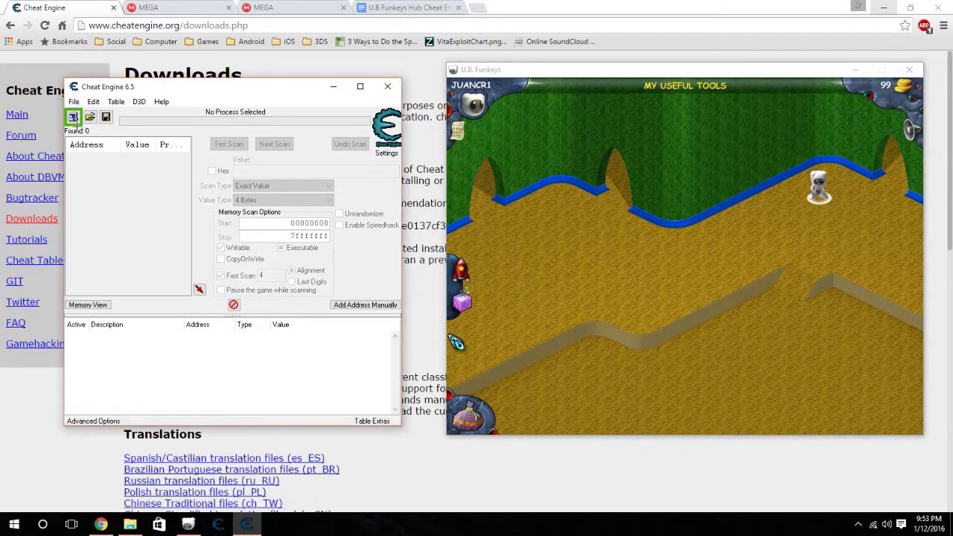
{"action": "left_click", "coordinate": [73, 116]}
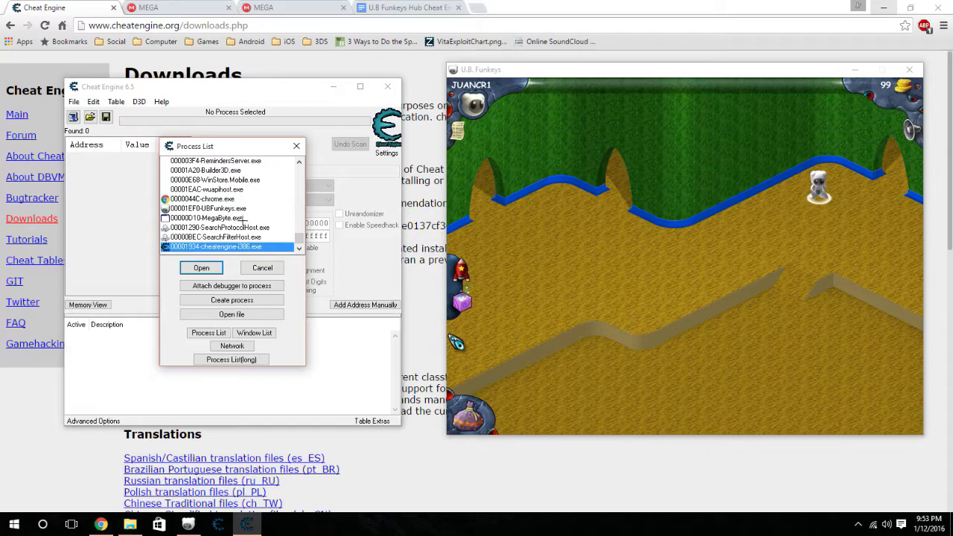
{"action": "left_click", "coordinate": [242, 218]}
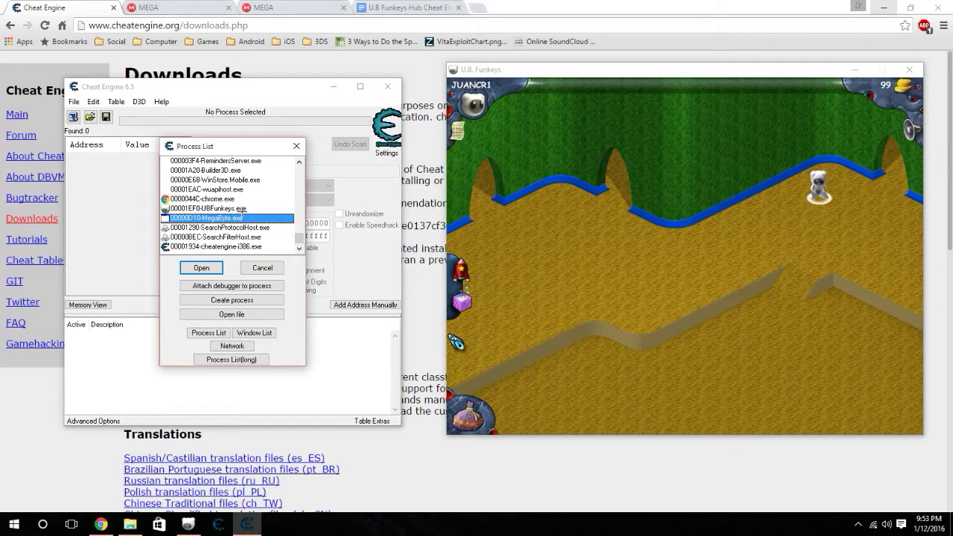
{"action": "left_click", "coordinate": [242, 209]}
{"action": "left_click", "coordinate": [242, 218]}
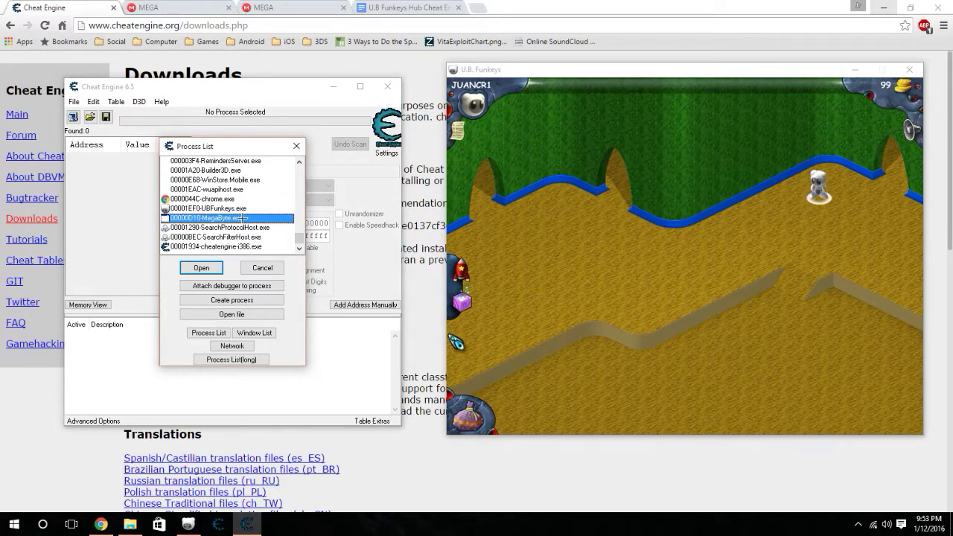
{"action": "left_click", "coordinate": [216, 266]}
{"action": "left_click", "coordinate": [271, 169]}
{"action": "type", "text": "655"}
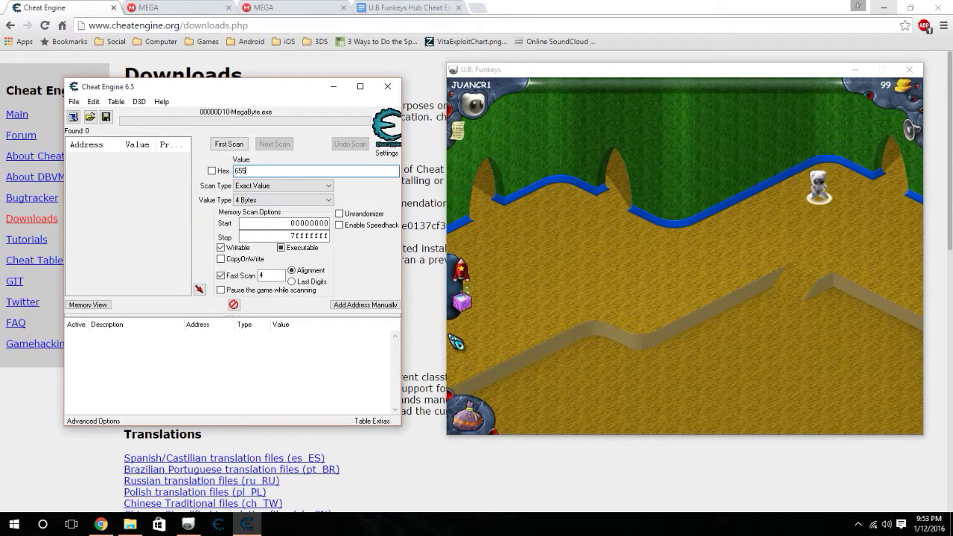
- Enter the scan value in Cheat Engine and select code 65520 in the U.B Funkeys Hub codes document
{"action": "type", "text": "20"}
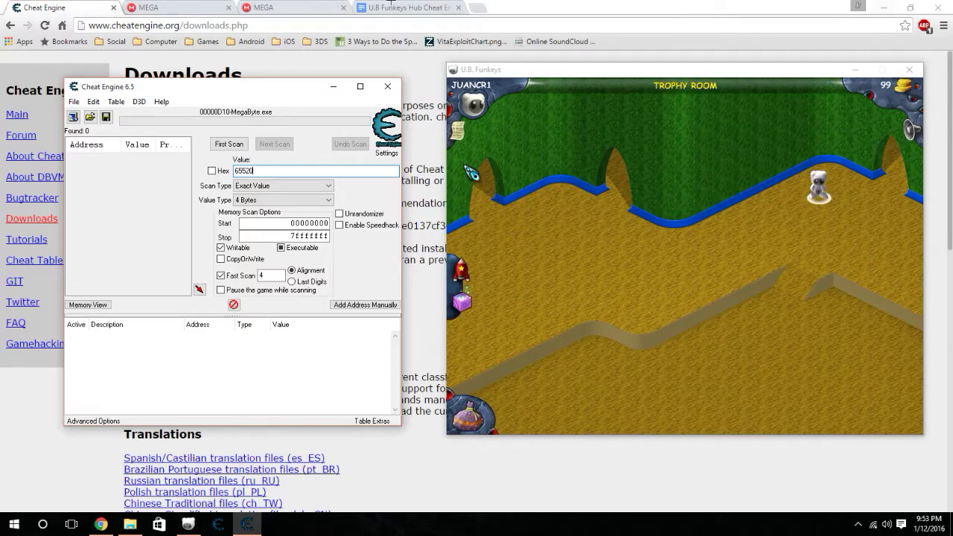
{"action": "left_click", "coordinate": [414, 6]}
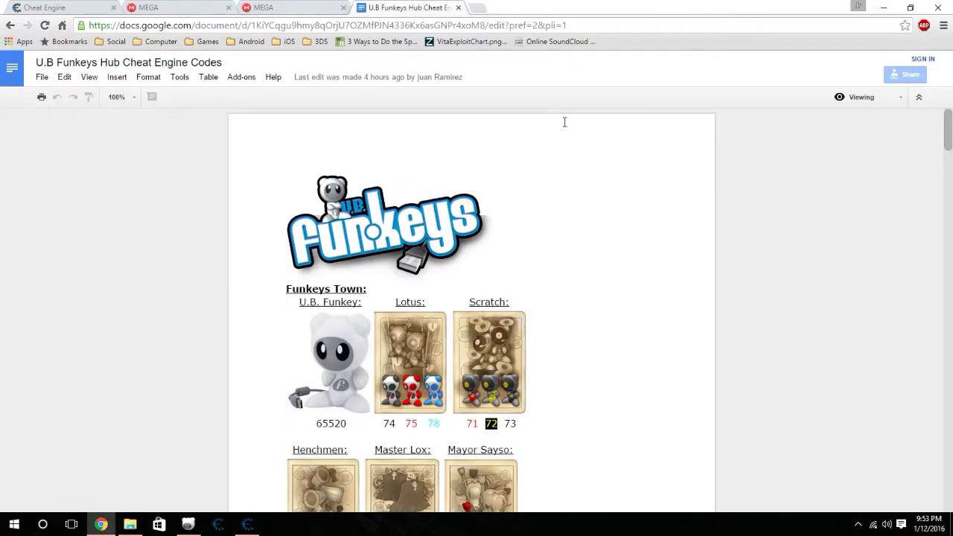
{"action": "scroll", "coordinate": [677, 160], "scroll_direction": "down", "scroll_amount": 1}
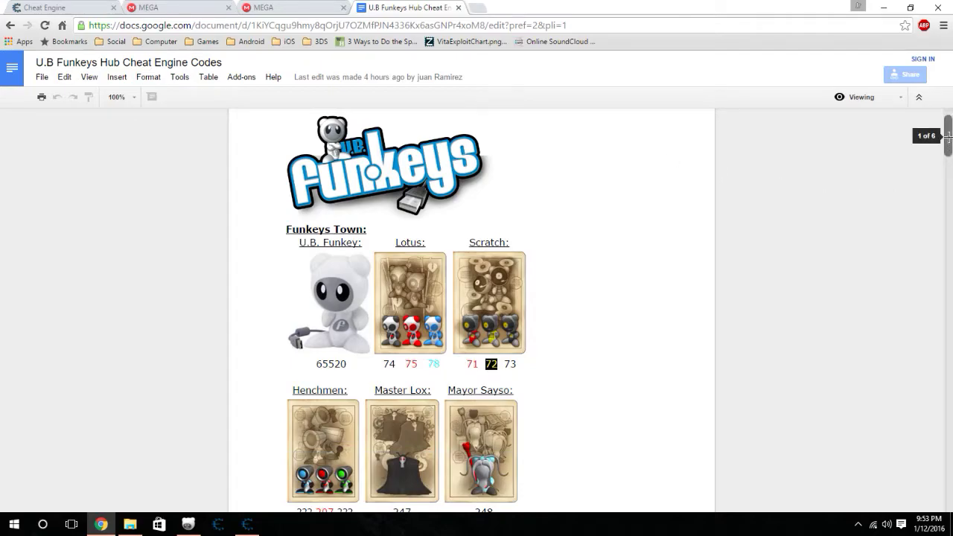
{"action": "mouse_move", "coordinate": [948, 132]}
{"action": "left_mouse_down"}
{"action": "mouse_move", "coordinate": [948, 339]}
{"action": "mouse_move", "coordinate": [923, 390]}
{"action": "mouse_move", "coordinate": [929, 474]}
{"action": "mouse_move", "coordinate": [948, 116]}
{"action": "left_mouse_up"}
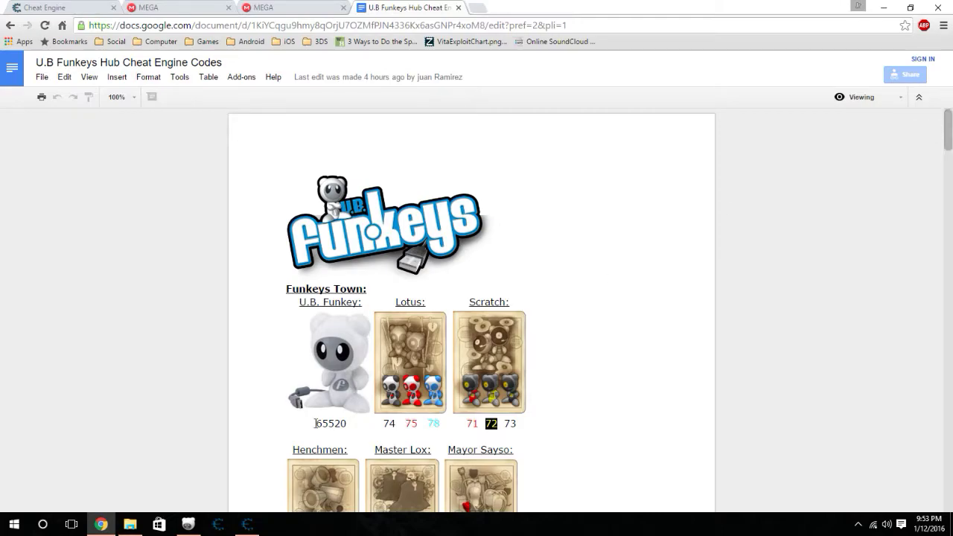
{"action": "left_click_drag", "start_coordinate": [315, 423], "coordinate": [347, 422]}
- Run a First Scan for 65520, add address 004A6D44 to the table and freeze it
{"action": "left_click", "coordinate": [188, 524]}
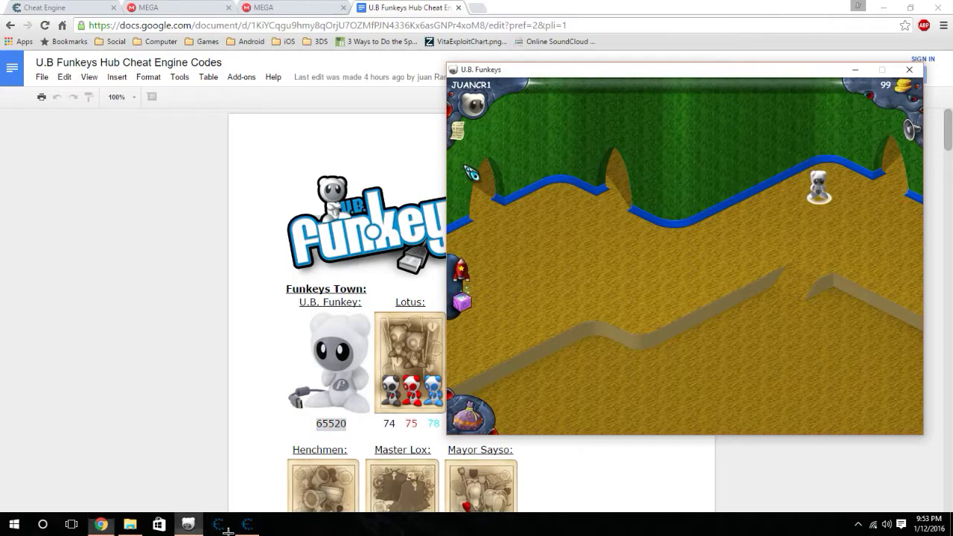
{"action": "left_click", "coordinate": [247, 524]}
{"action": "left_click", "coordinate": [229, 144]}
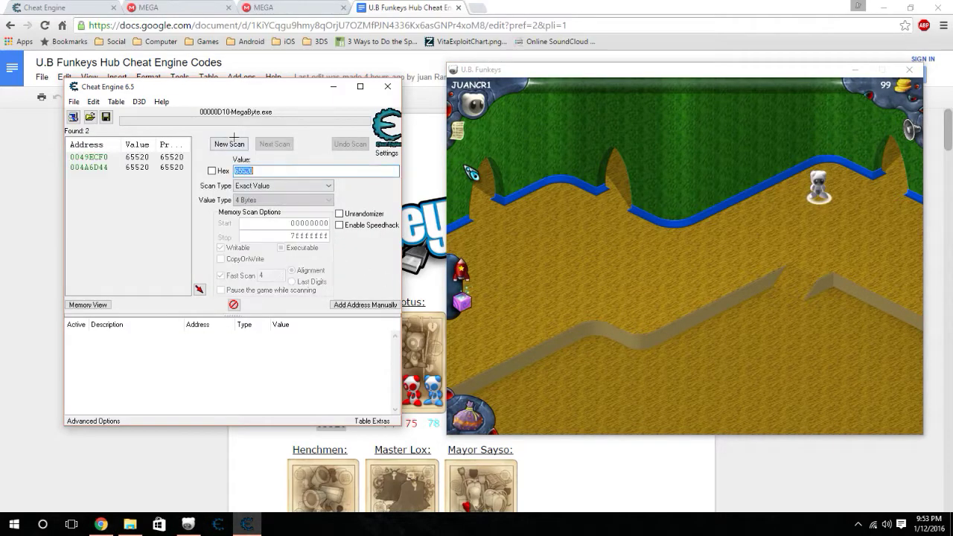
{"action": "left_click", "coordinate": [138, 167]}
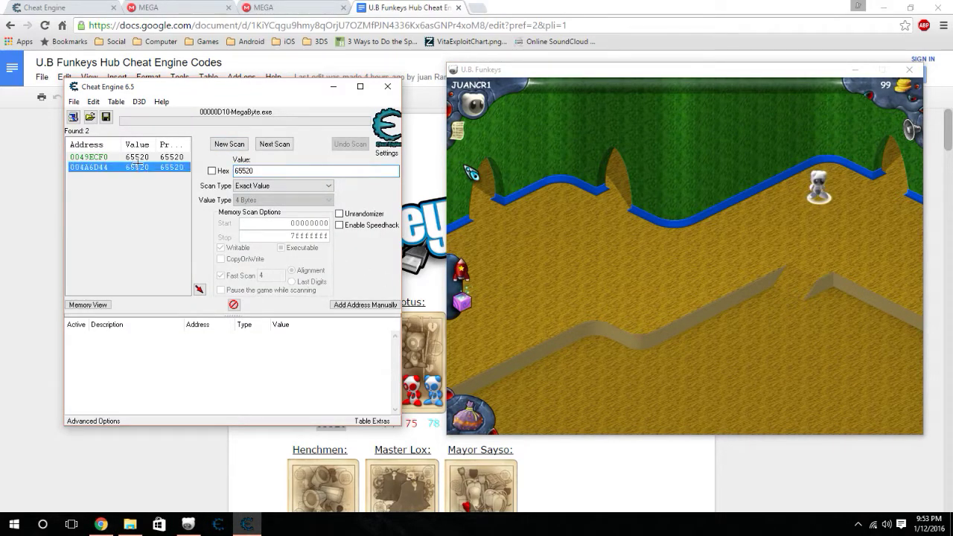
{"action": "left_click", "coordinate": [136, 158]}
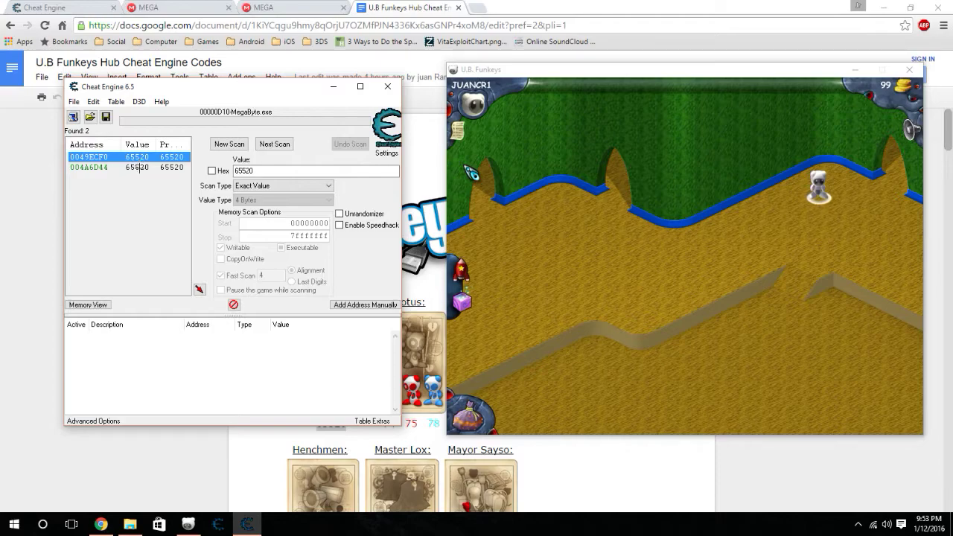
{"action": "double_click", "coordinate": [138, 167]}
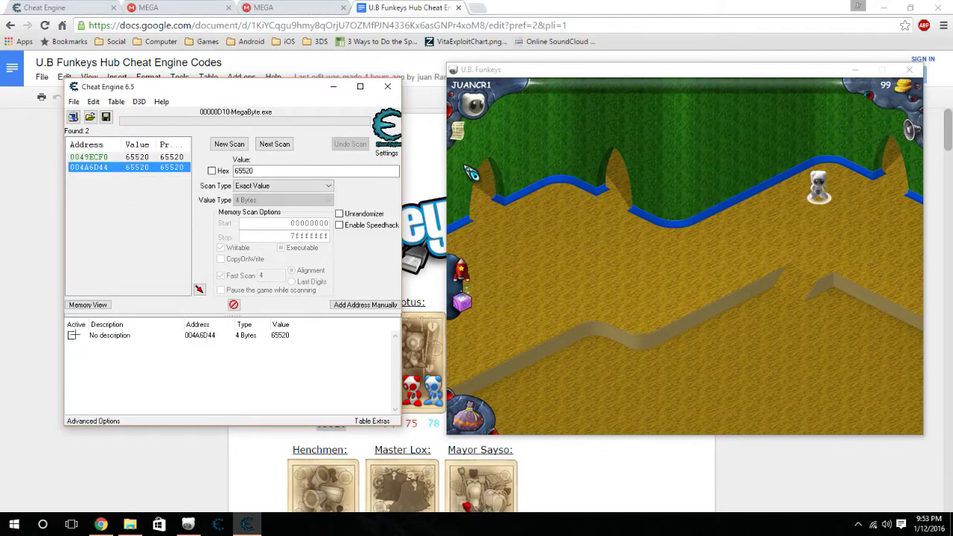
{"action": "left_click", "coordinate": [72, 335]}
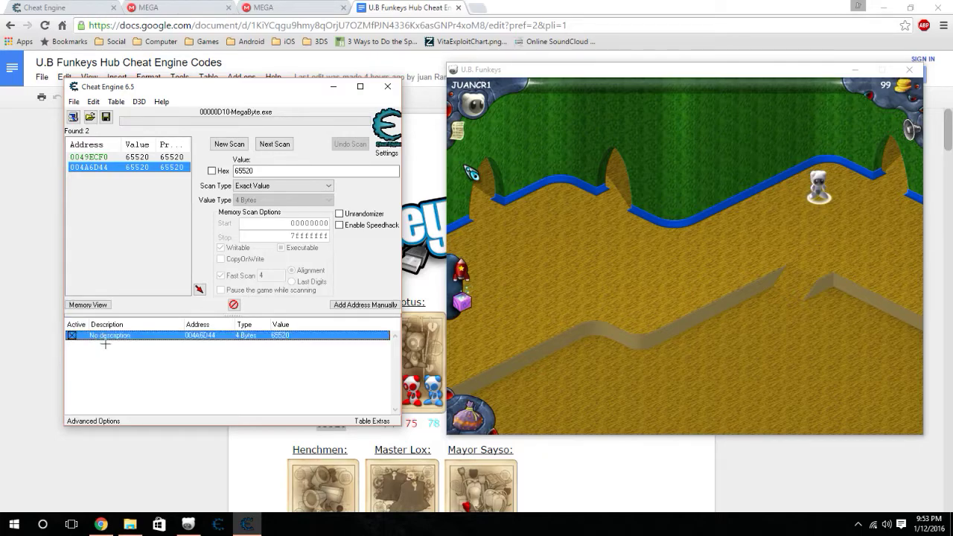
- Change the 004A6D44 value to 74 and walk the avatar to reveal the Lotus panda Funkey
{"action": "double_click", "coordinate": [281, 335]}
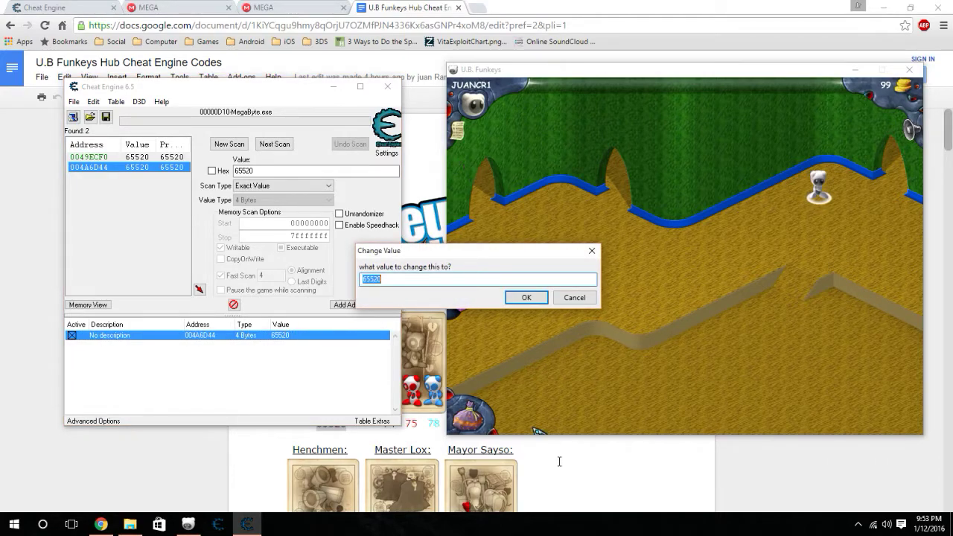
{"action": "scroll", "coordinate": [534, 350], "scroll_direction": "down", "scroll_amount": 1}
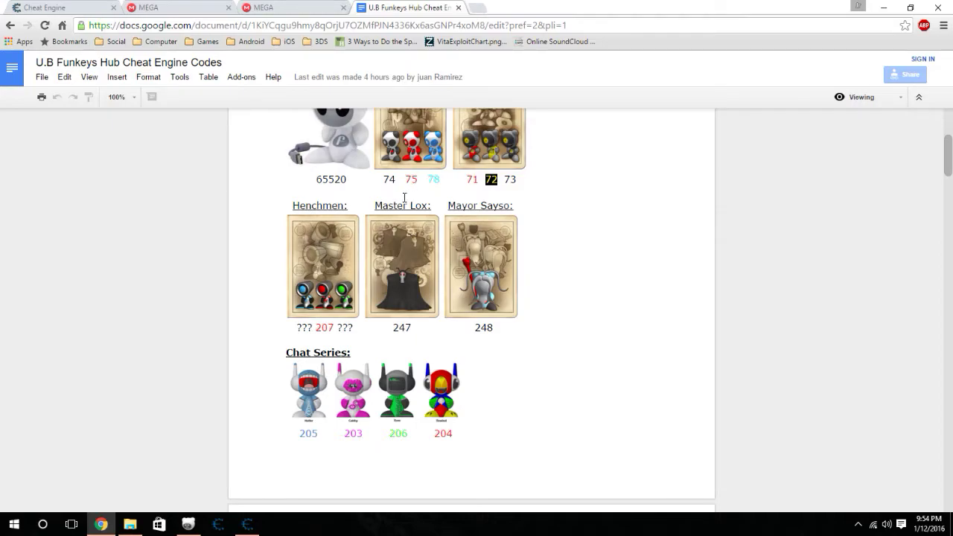
{"action": "scroll", "coordinate": [405, 196], "scroll_direction": "up", "scroll_amount": 1}
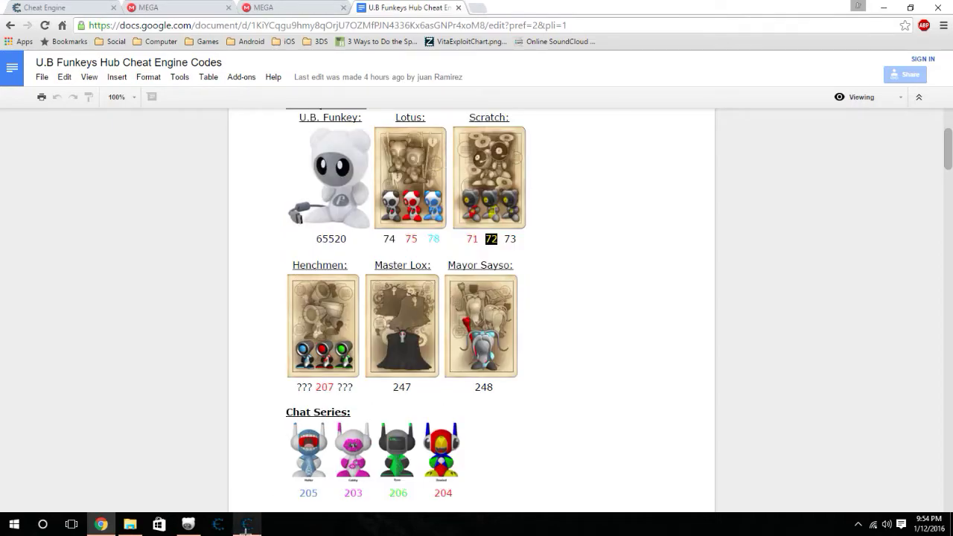
{"action": "left_click", "coordinate": [247, 523]}
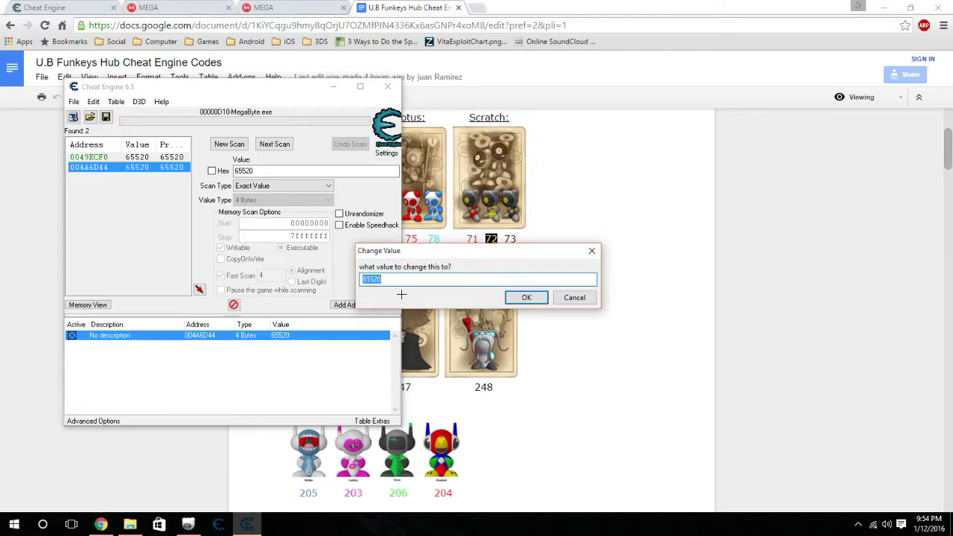
{"action": "type", "text": "74"}
{"action": "left_click", "coordinate": [526, 297]}
{"action": "left_click", "coordinate": [188, 524]}
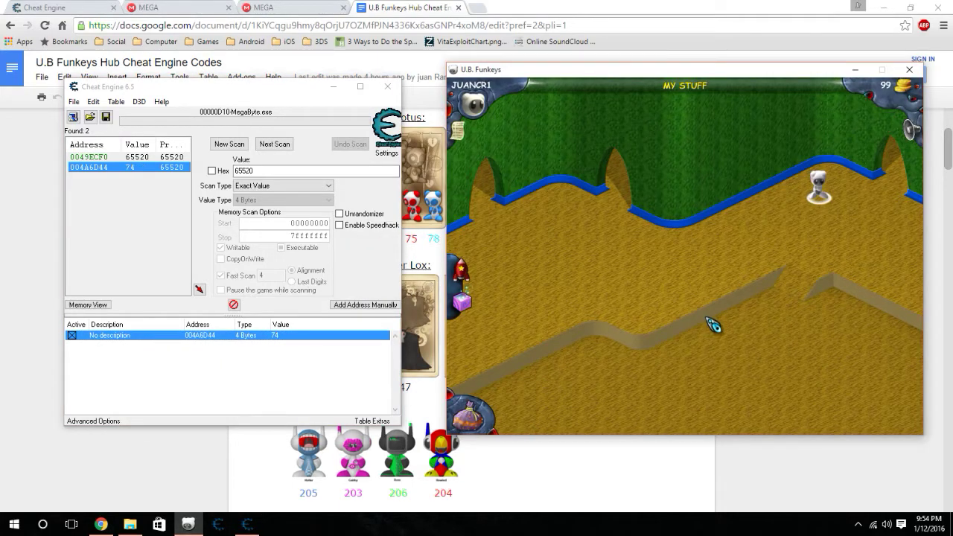
{"action": "left_click", "coordinate": [831, 236]}
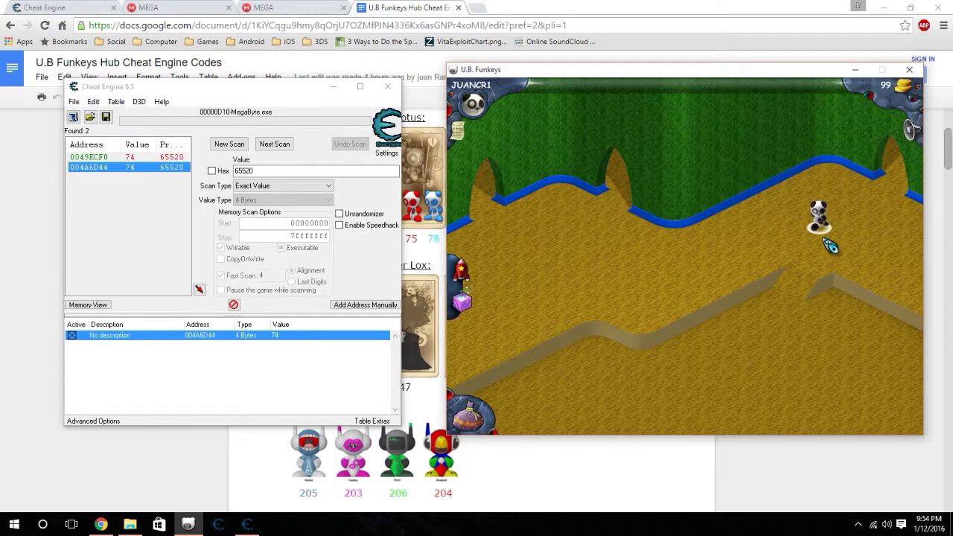
{"action": "mouse_move", "coordinate": [291, 88]}
{"action": "left_mouse_down"}
{"action": "mouse_move", "coordinate": [167, 92]}
{"action": "mouse_move", "coordinate": [179, 92]}
{"action": "mouse_move", "coordinate": [195, 130]}
{"action": "left_mouse_up"}
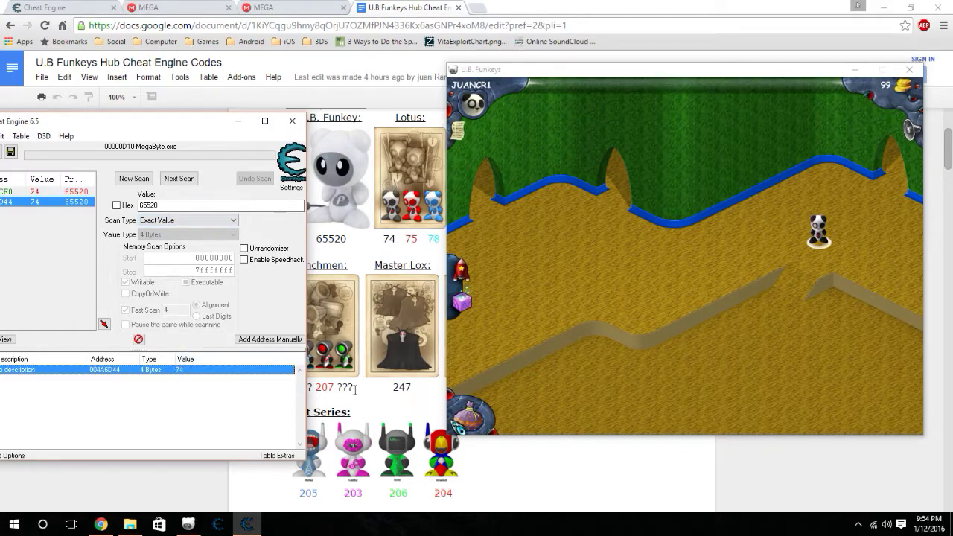
- Set the avatar value to 207 and walk the character to see the change
{"action": "double_click", "coordinate": [183, 370]}
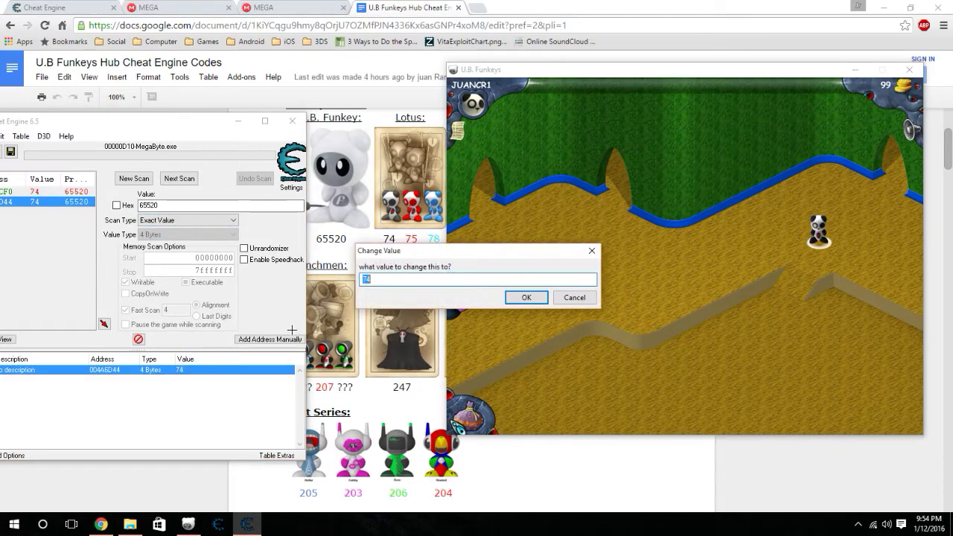
{"action": "type", "text": "7"}
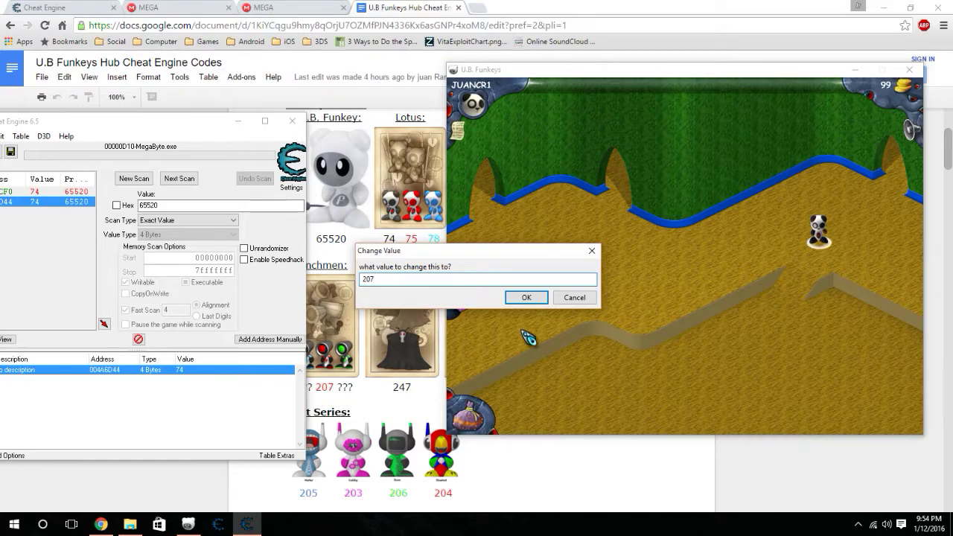
{"action": "left_click", "coordinate": [523, 297]}
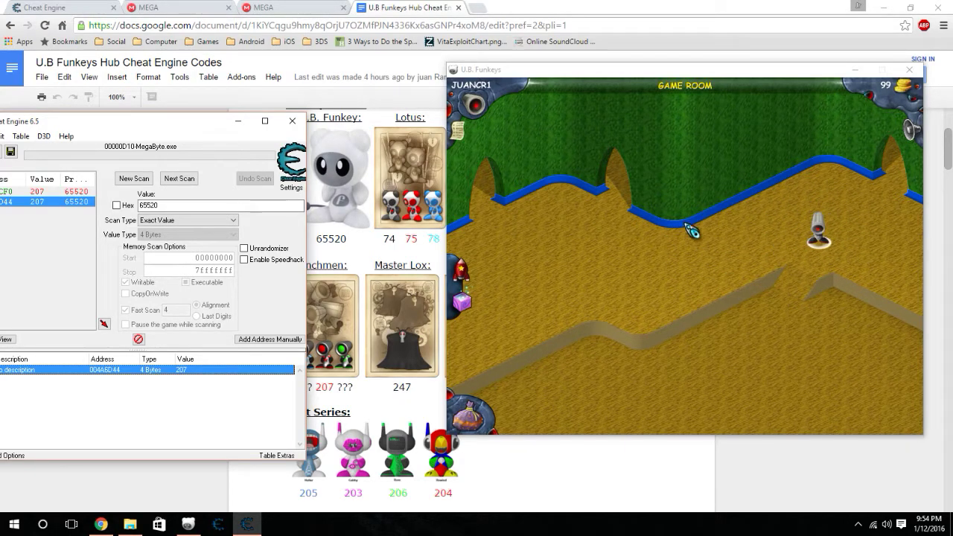
{"action": "left_click", "coordinate": [757, 212]}
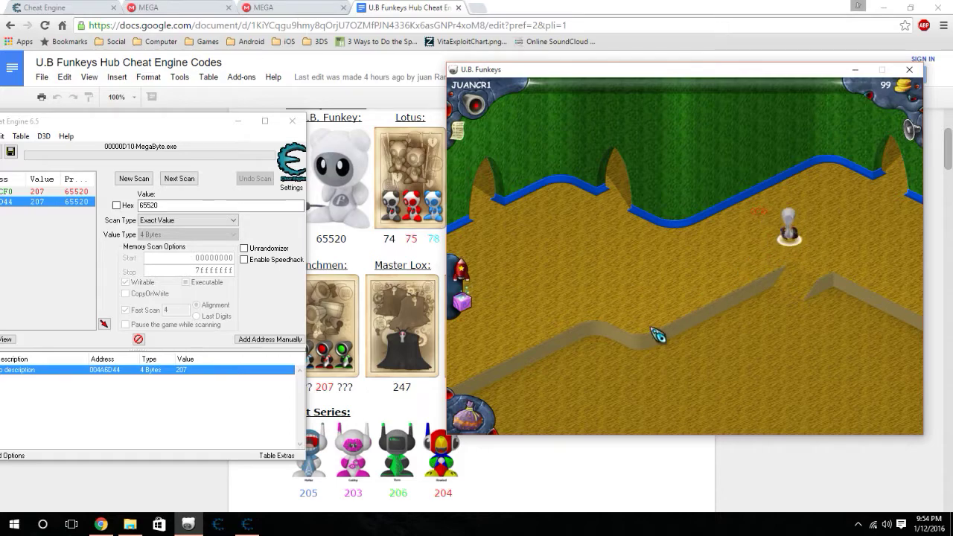
- Change the avatar value to 205 and walk the blue Funkey toward the room exit
{"action": "left_click", "coordinate": [177, 369]}
{"action": "double_click", "coordinate": [176, 369]}
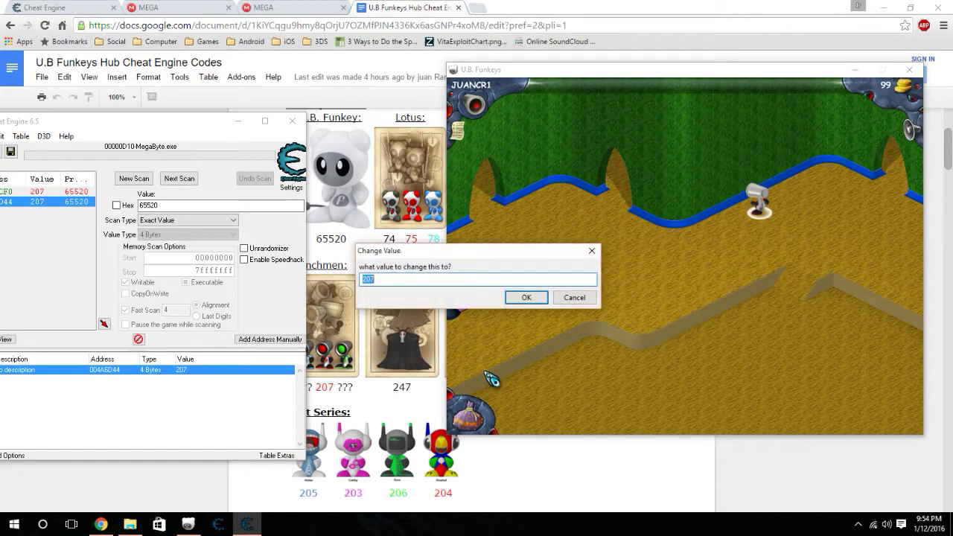
{"action": "type", "text": "2"}
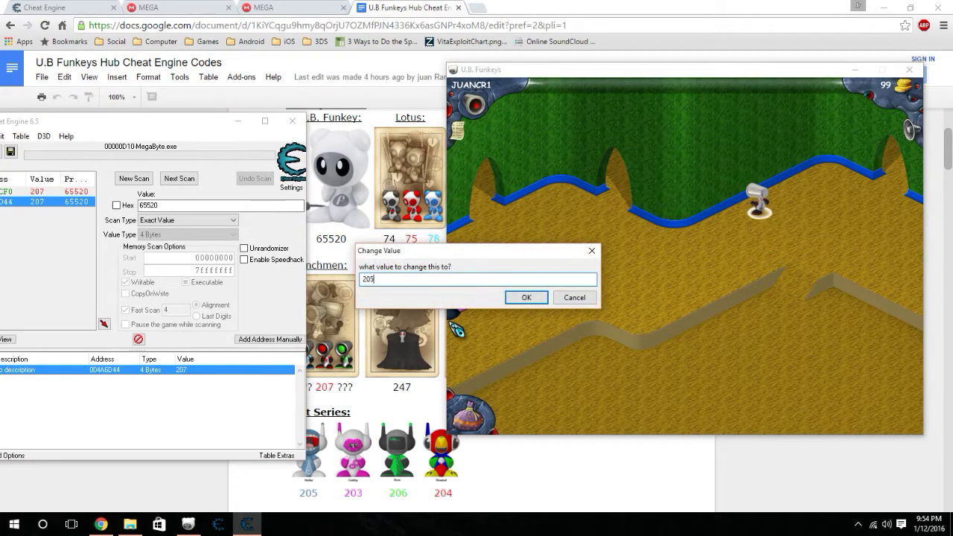
{"action": "key", "text": "Return"}
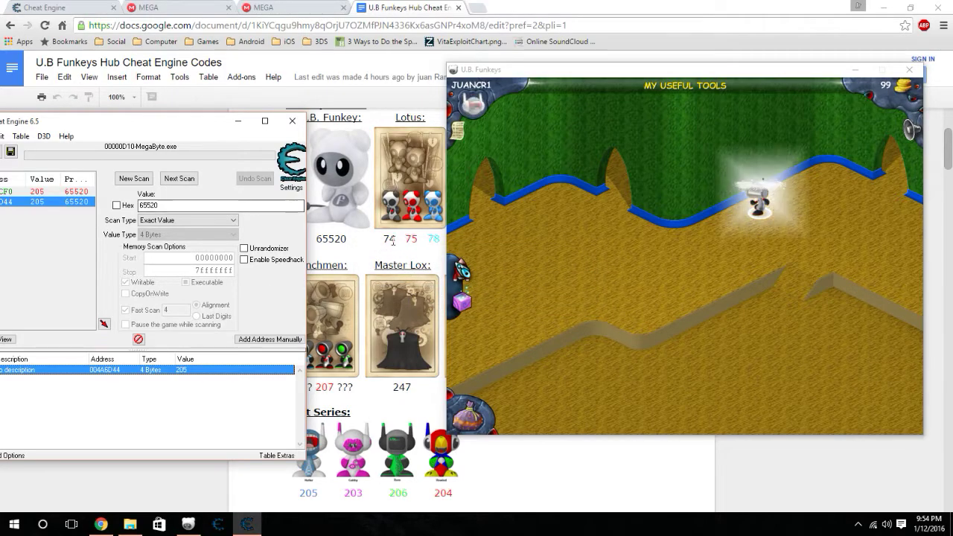
{"action": "left_click", "coordinate": [887, 188]}
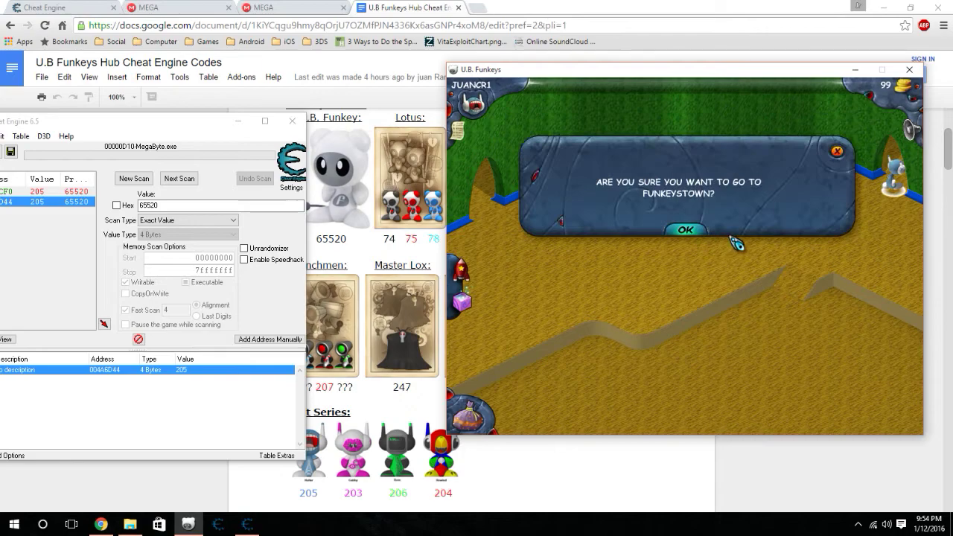
- Confirm the Funkeystown prompt and leave U.F.U.N.K. Studios for Funkeystown
{"action": "left_click", "coordinate": [684, 229]}
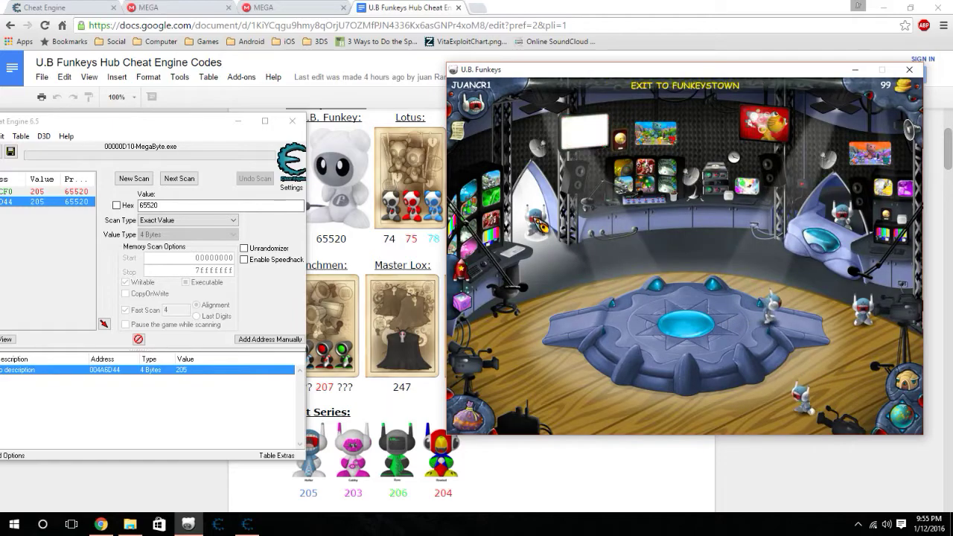
{"action": "left_click", "coordinate": [796, 402]}
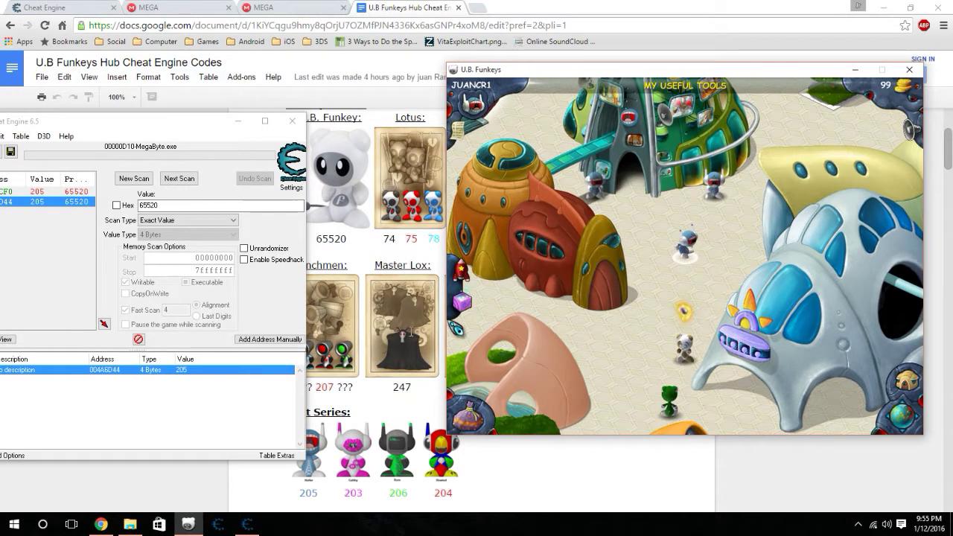
{"action": "scroll", "coordinate": [410, 333], "scroll_direction": "down", "scroll_amount": 5}
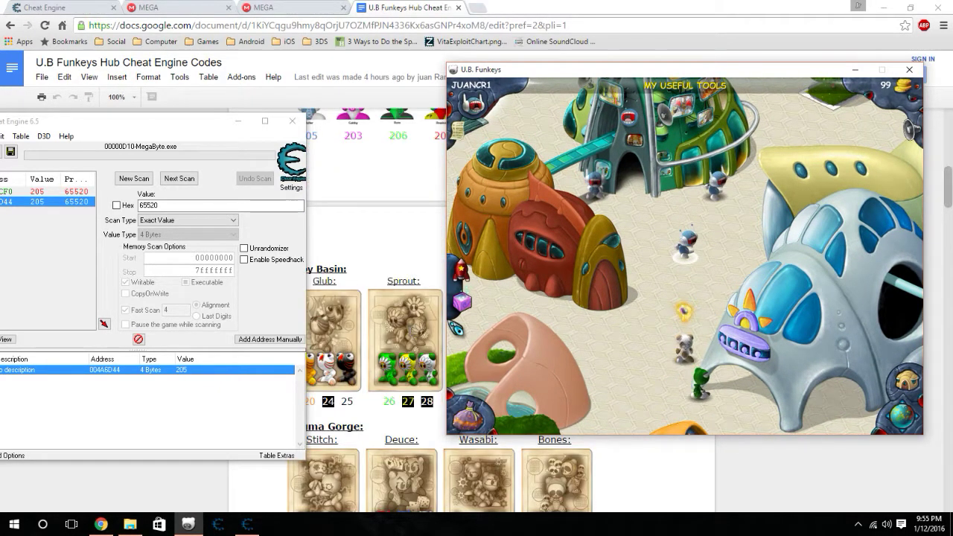
- Scroll the Google Docs character codes list down to the Paradox Green entry
{"action": "scroll", "coordinate": [421, 305], "scroll_direction": "down", "scroll_amount": 2}
{"action": "left_click", "coordinate": [421, 304]}
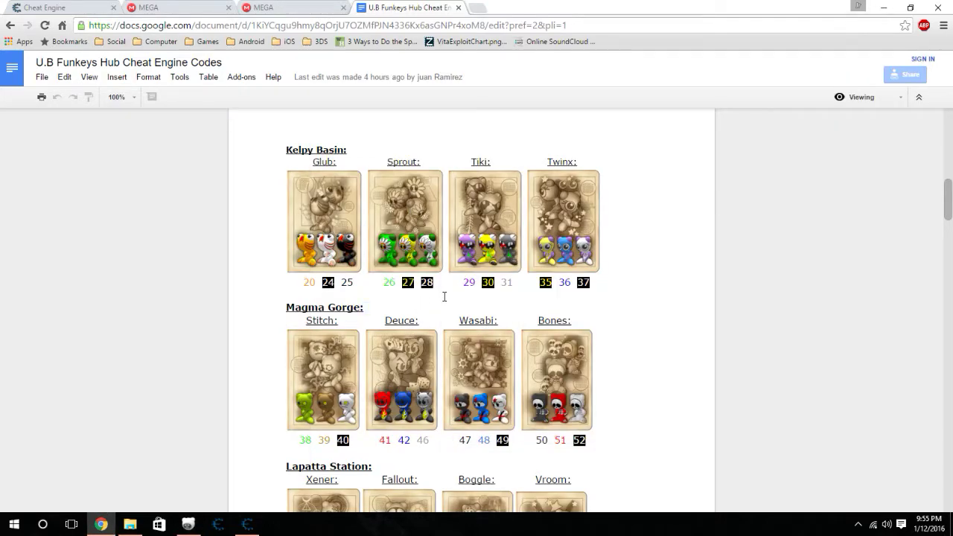
{"action": "scroll", "coordinate": [433, 288], "scroll_direction": "down", "scroll_amount": 3}
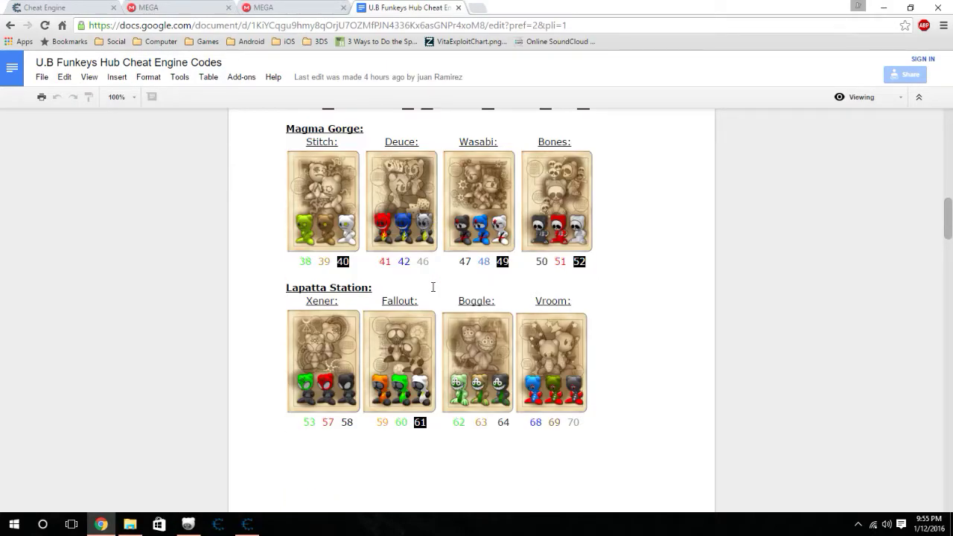
{"action": "scroll", "coordinate": [432, 286], "scroll_direction": "down", "scroll_amount": 6}
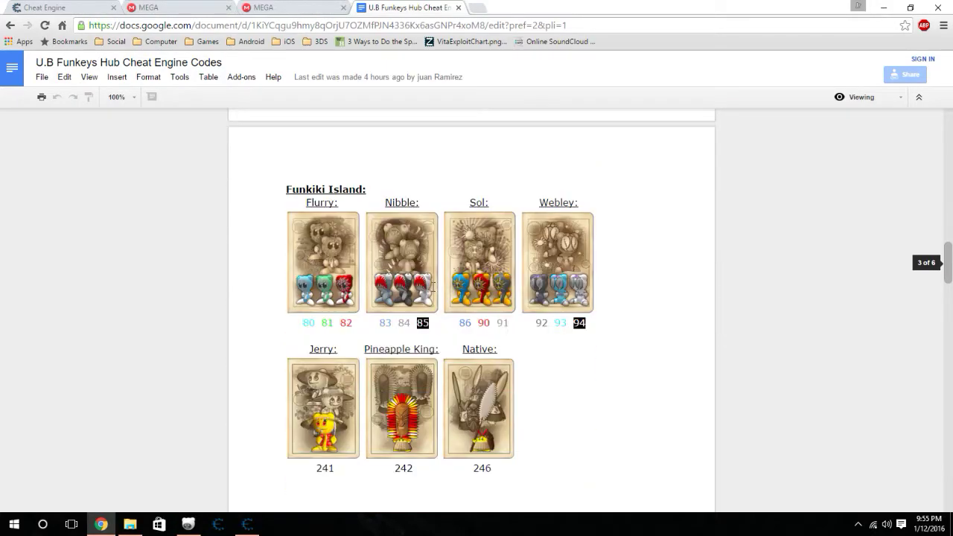
{"action": "scroll", "coordinate": [431, 286], "scroll_direction": "down", "scroll_amount": 6}
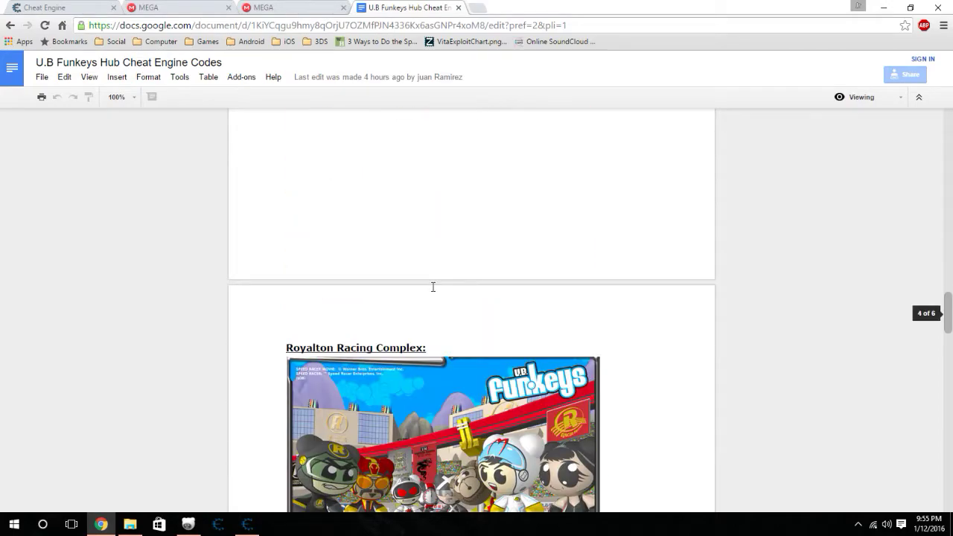
{"action": "scroll", "coordinate": [432, 287], "scroll_direction": "down", "scroll_amount": 3}
{"action": "scroll", "coordinate": [432, 285], "scroll_direction": "up", "scroll_amount": 1}
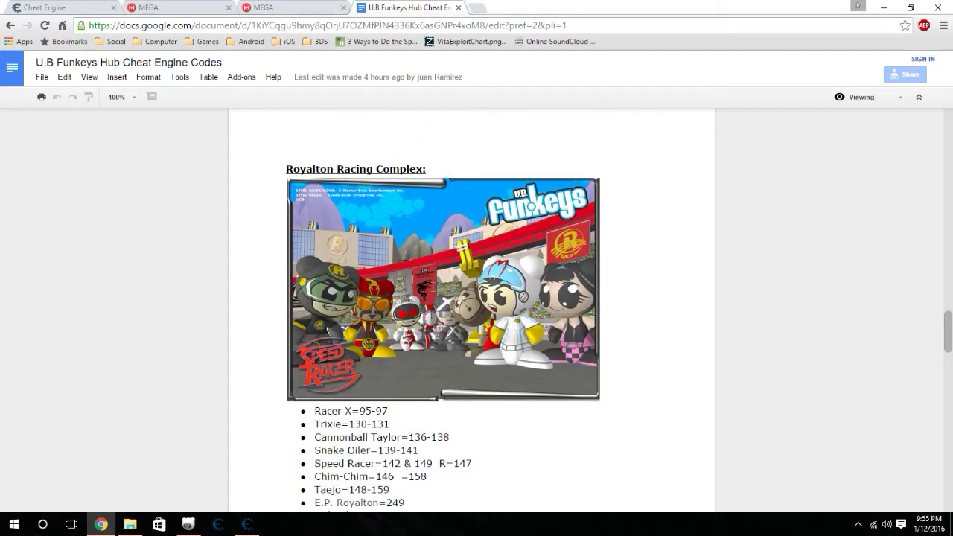
{"action": "scroll", "coordinate": [431, 285], "scroll_direction": "down", "scroll_amount": 8}
{"action": "scroll", "coordinate": [431, 298], "scroll_direction": "down", "scroll_amount": 2}
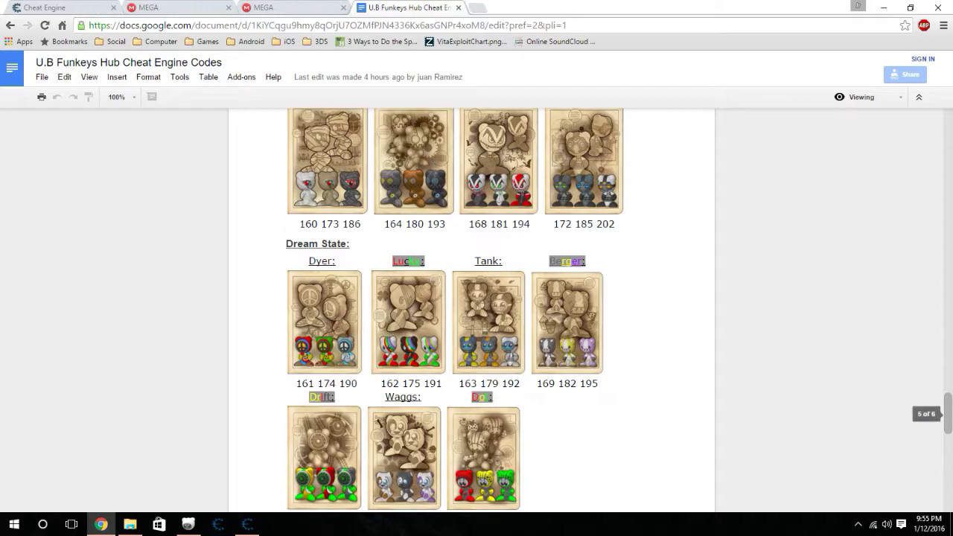
{"action": "scroll", "coordinate": [432, 285], "scroll_direction": "down", "scroll_amount": 7}
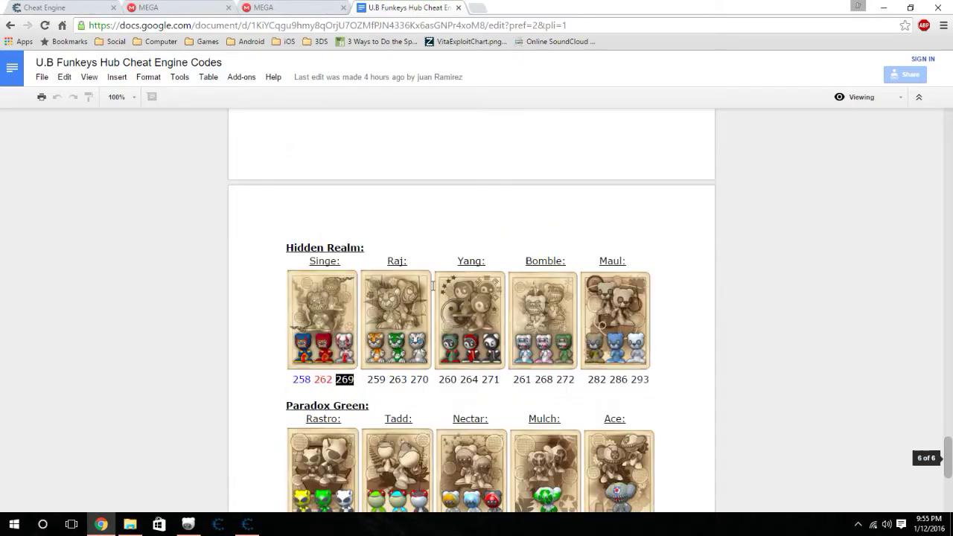
{"action": "scroll", "coordinate": [432, 285], "scroll_direction": "down", "scroll_amount": 4}
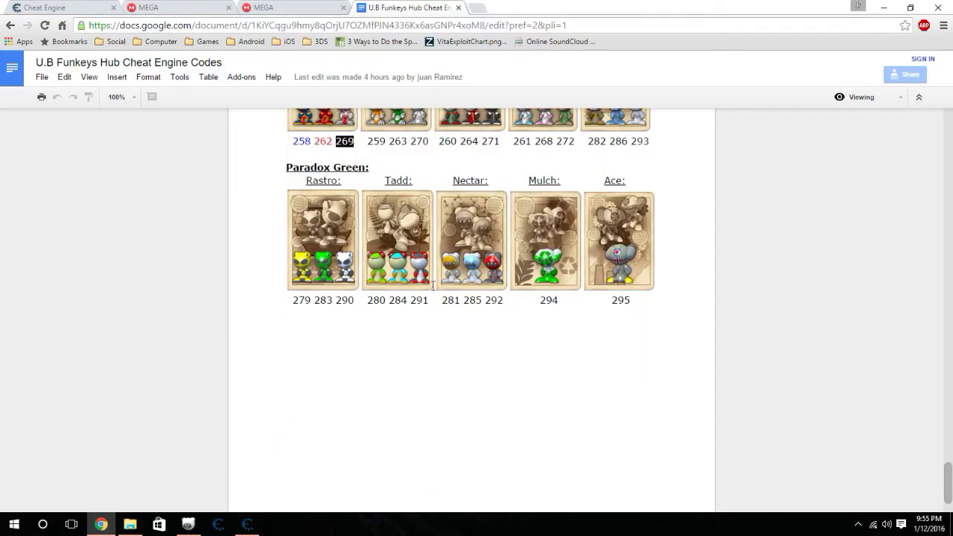
{"action": "scroll", "coordinate": [432, 285], "scroll_direction": "down", "scroll_amount": 1}
- Return the codes document to the top and bring the U.B. Funkeys game to the front
{"action": "mouse_move", "coordinate": [949, 478]}
{"action": "left_mouse_down"}
{"action": "mouse_move", "coordinate": [947, 388]}
{"action": "mouse_move", "coordinate": [893, 194]}
{"action": "mouse_move", "coordinate": [904, 127]}
{"action": "mouse_move", "coordinate": [943, 42]}
{"action": "left_mouse_up"}
{"action": "mouse_move", "coordinate": [938, 79]}
{"action": "left_mouse_down"}
{"action": "mouse_move", "coordinate": [942, 403]}
{"action": "mouse_move", "coordinate": [940, 111]}
{"action": "mouse_move", "coordinate": [923, 329]}
{"action": "mouse_move", "coordinate": [912, 321]}
{"action": "mouse_move", "coordinate": [942, 116]}
{"action": "left_mouse_up"}
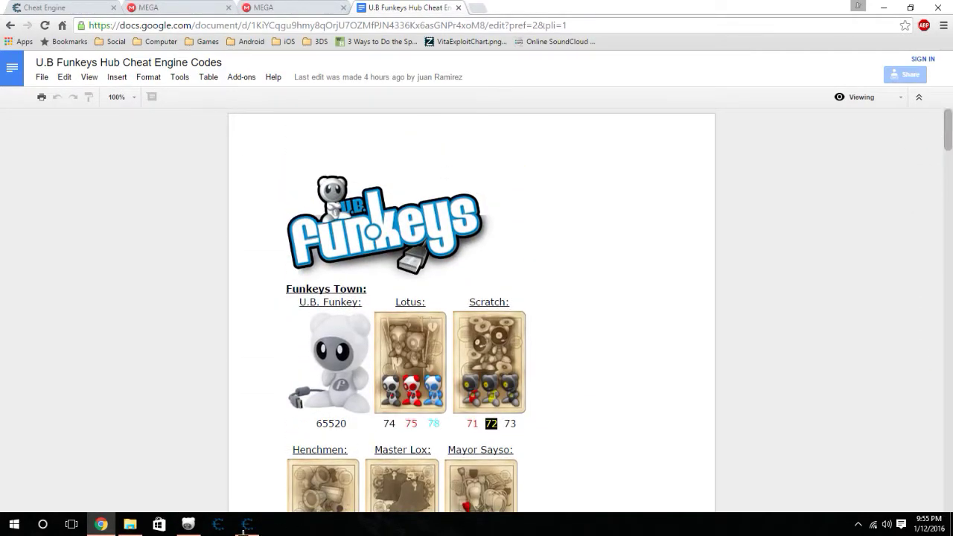
{"action": "left_click", "coordinate": [198, 529]}
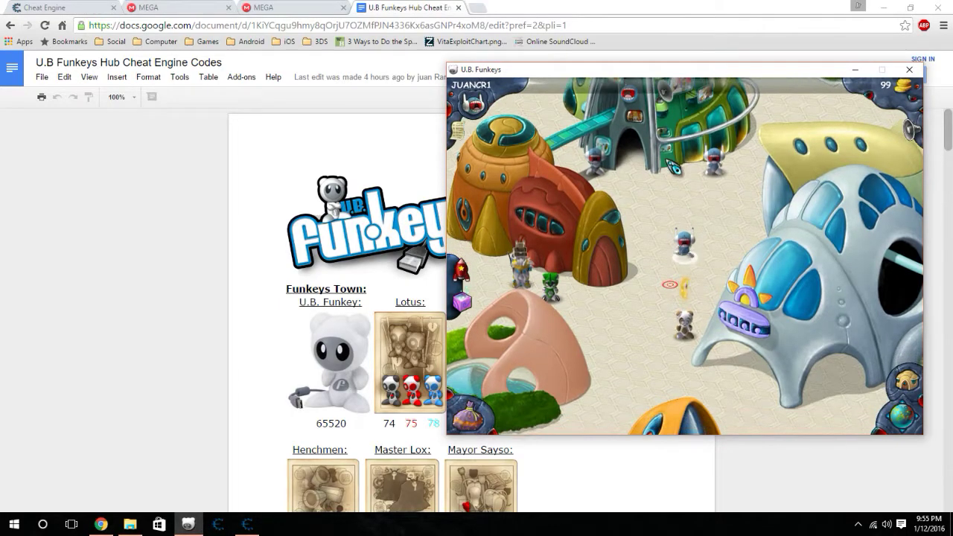